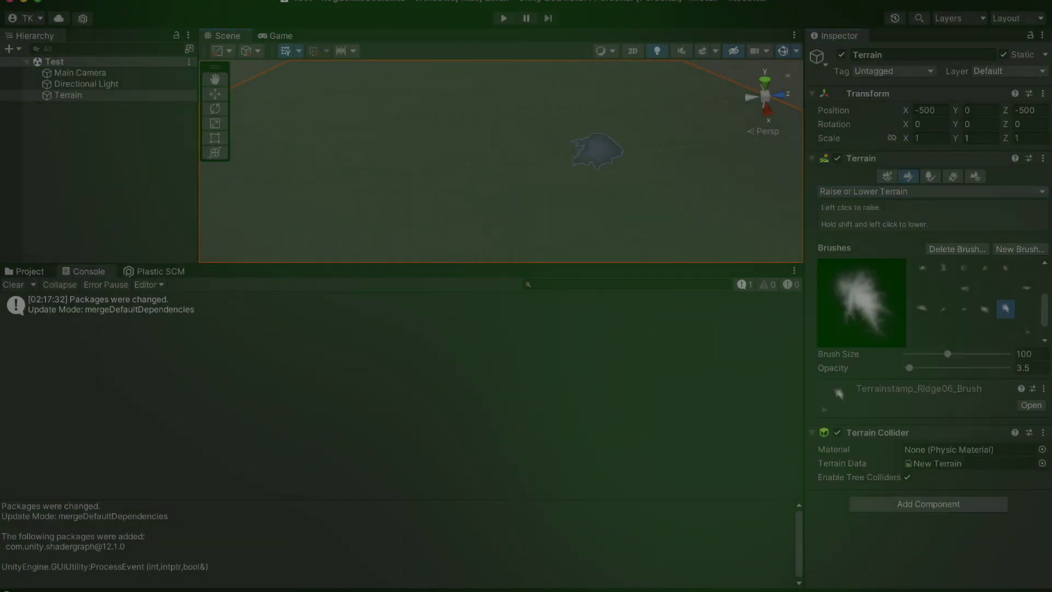
Raise rugged ridges beside the mountain with the Raise or Lower brush, undoing one bad stroke.
{"action": "left_click_drag", "start_coordinate": [528, 173], "coordinate": [470, 140]}
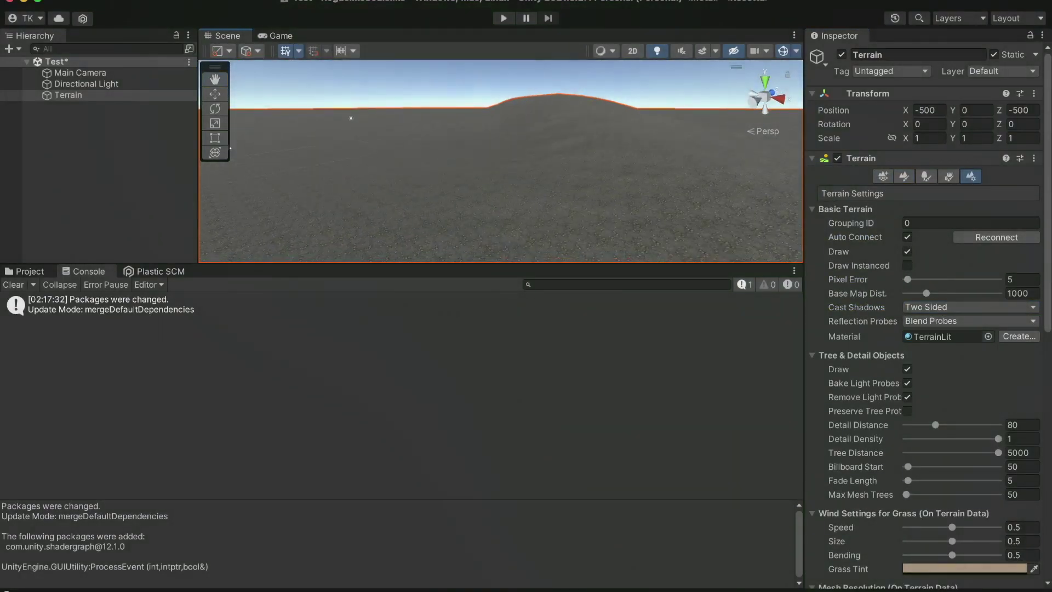
{"action": "left_click_drag", "start_coordinate": [351, 117], "coordinate": [334, 169], "text": "alt"}
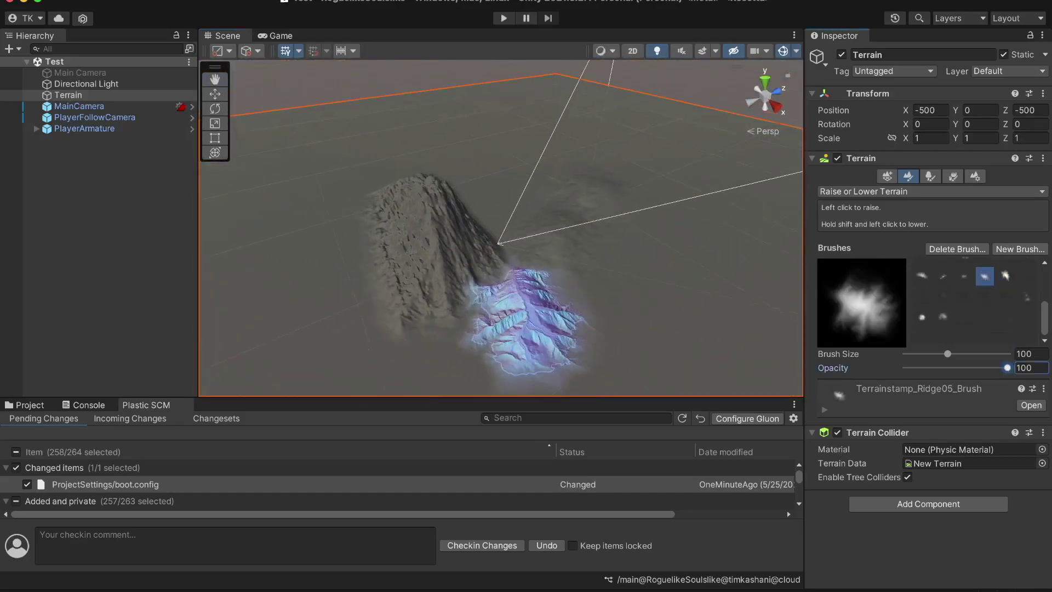
{"action": "key", "text": "ctrl+z"}
{"action": "key", "text": "ctrl+z"}
{"action": "key", "text": "ctrl+z"}
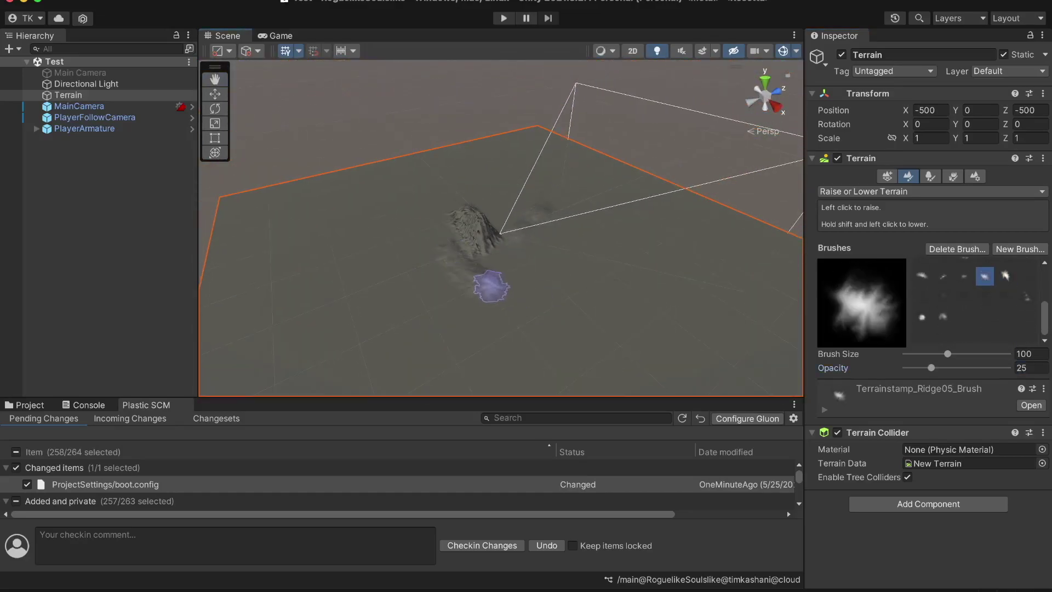
{"action": "mouse_move", "coordinate": [480, 264]}
{"action": "left_mouse_down"}
{"action": "mouse_move", "coordinate": [553, 376]}
{"action": "mouse_move", "coordinate": [446, 281]}
{"action": "left_mouse_up"}
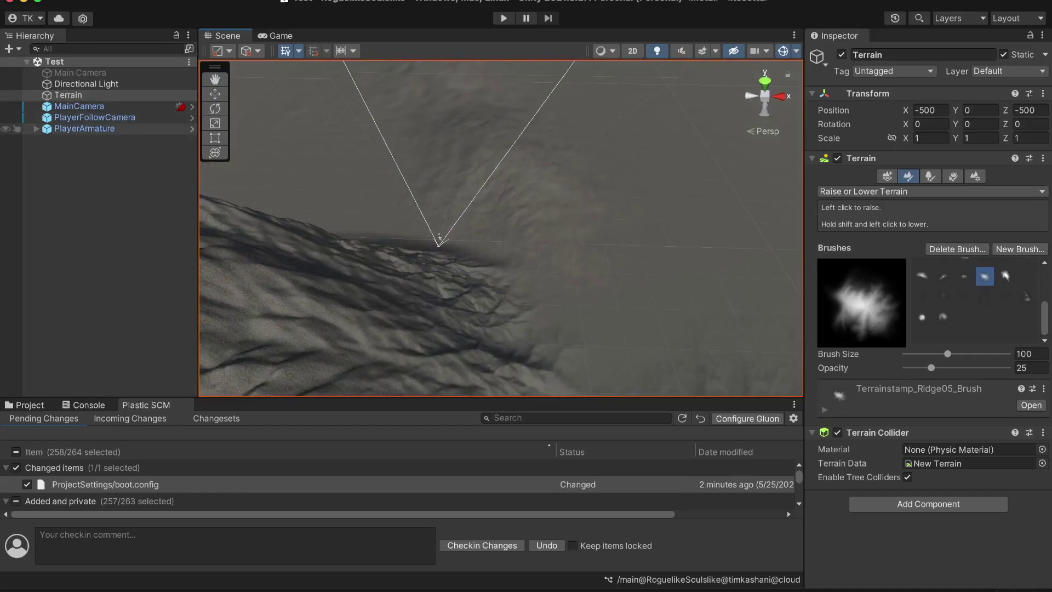
Reposition the PlayerArmature over the sculpted terrain with height 0 and new X and Z values.
{"action": "left_click", "coordinate": [95, 118]}
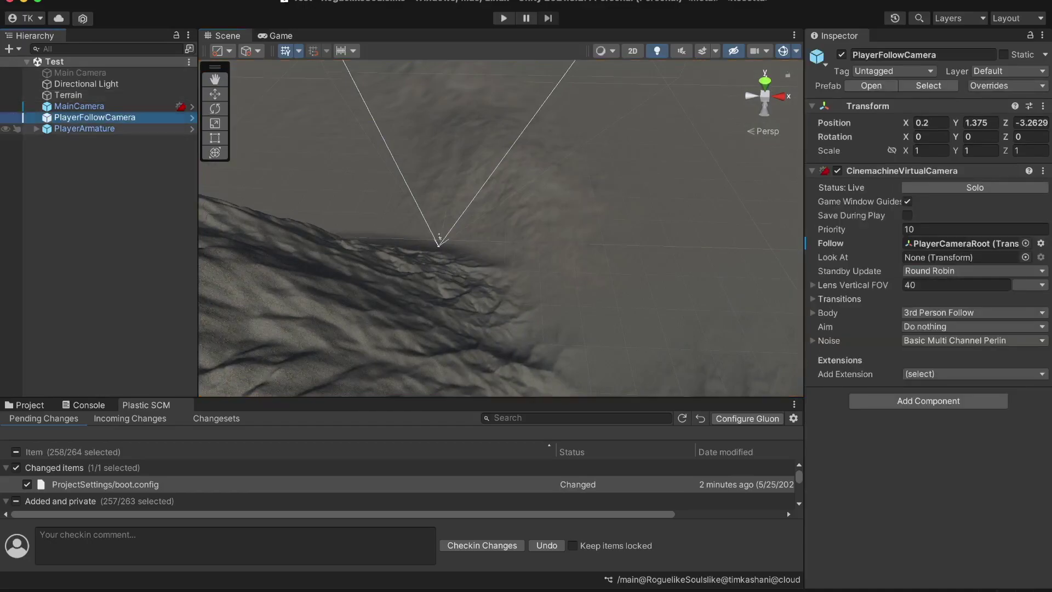
{"action": "left_click", "coordinate": [83, 129]}
{"action": "type", "text": "f"}
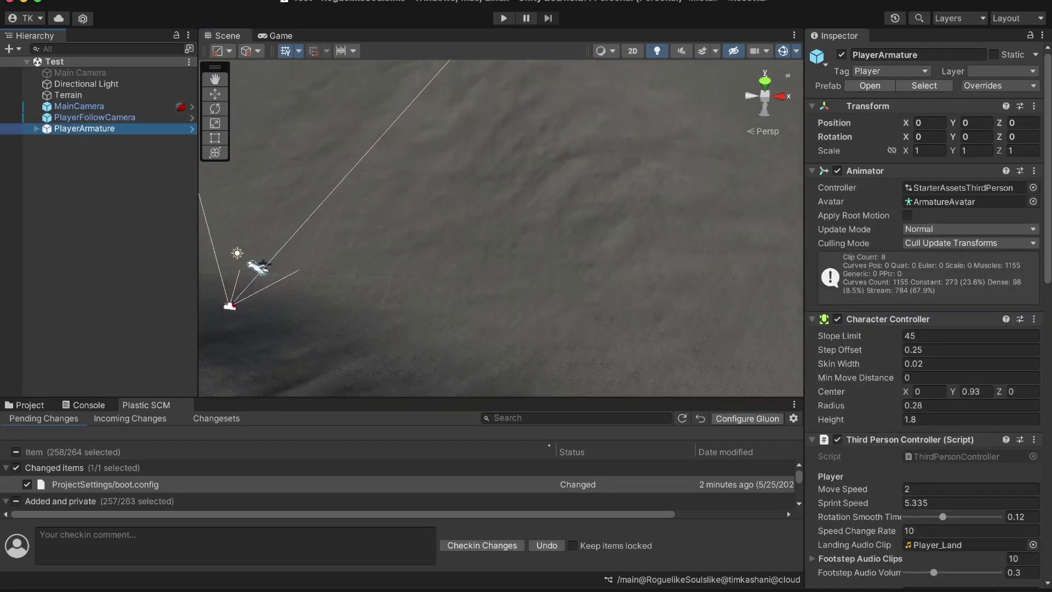
{"action": "type", "text": "0"}
{"action": "key", "text": "Tab"}
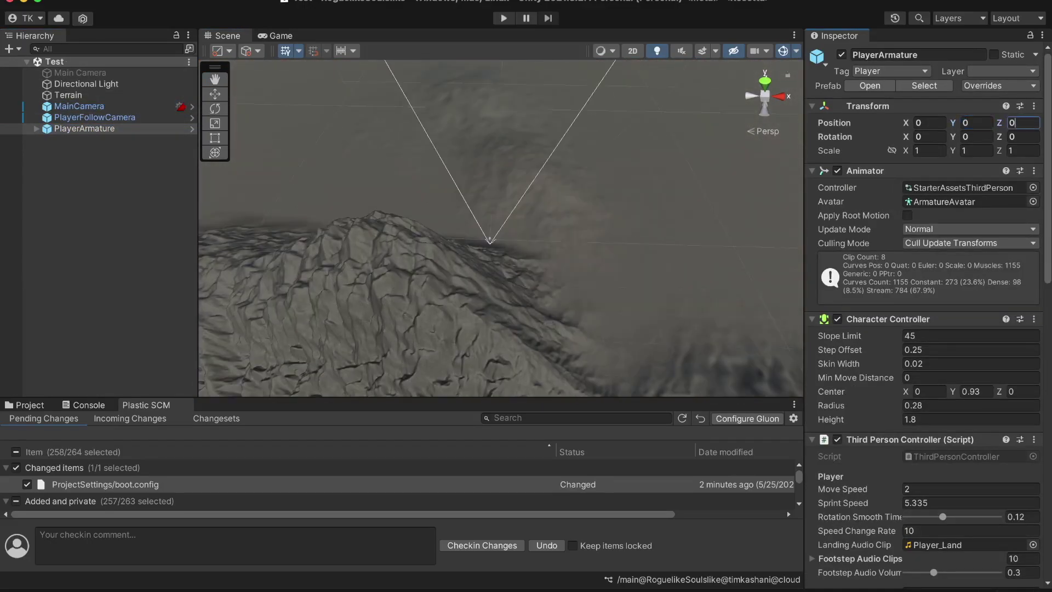
{"action": "type", "text": "100"}
{"action": "type", "text": "-300"}
{"action": "key", "text": "Return"}
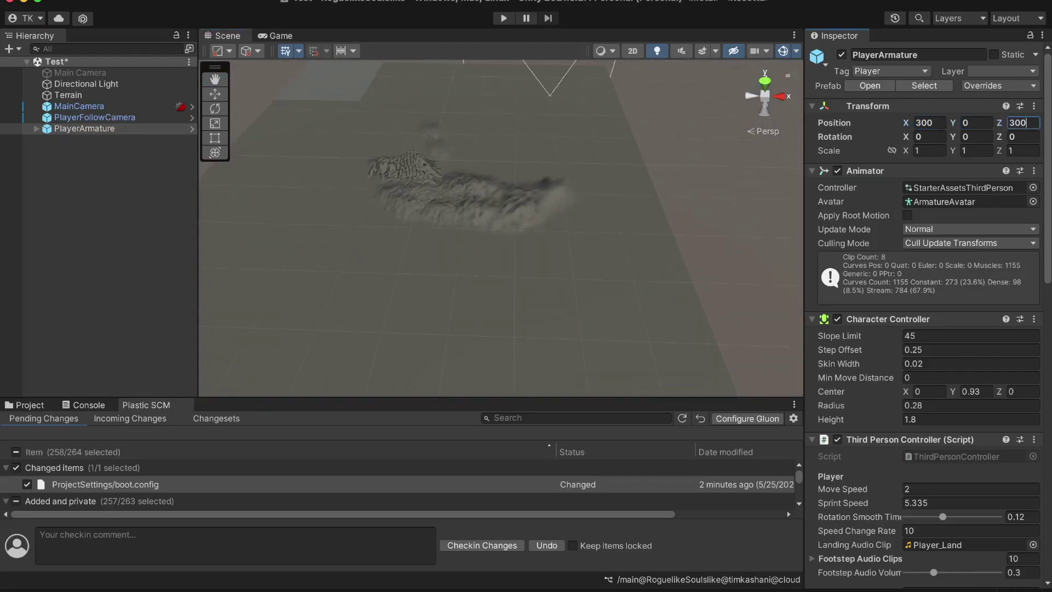
{"action": "key", "text": "Return"}
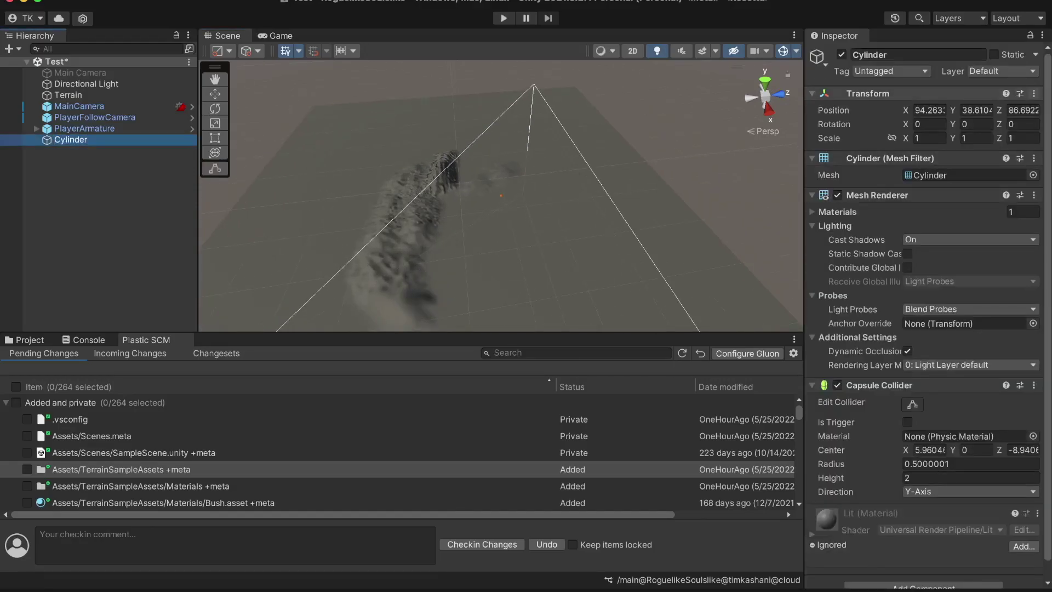
{"action": "type", "text": "100"}
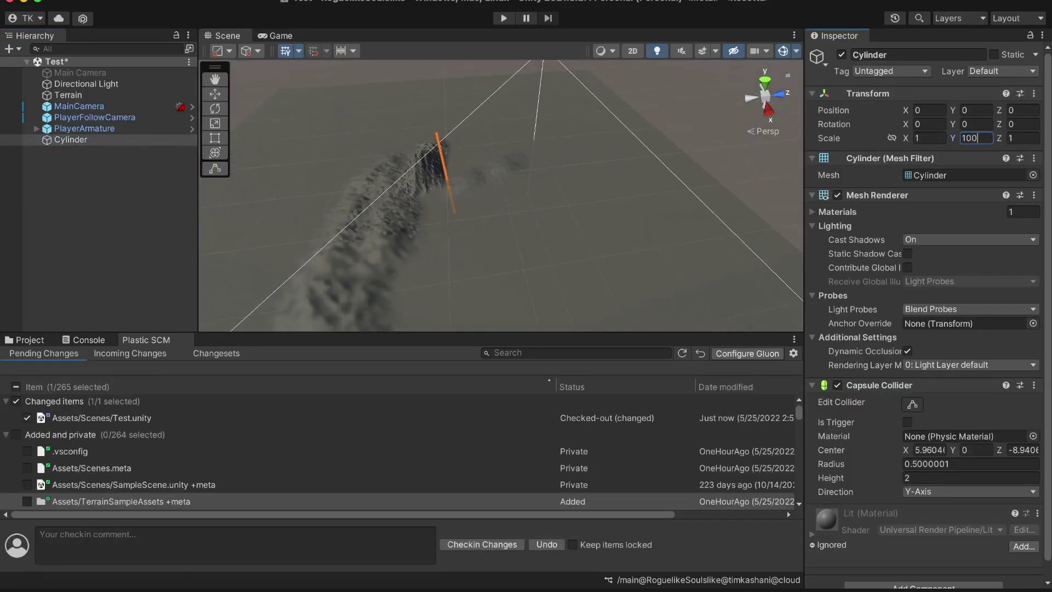
Scale the cylinder to 50 by 100 by 50 and play-test the character running forward.
{"action": "key", "text": "shift+Tab"}
{"action": "type", "text": "50"}
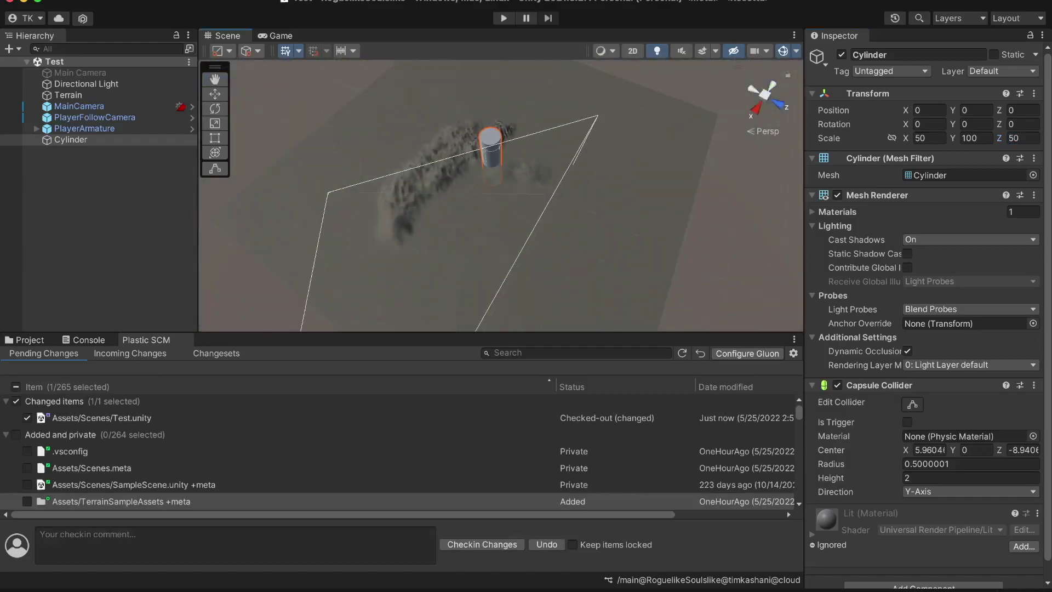
{"action": "key", "text": "ctrl+p"}
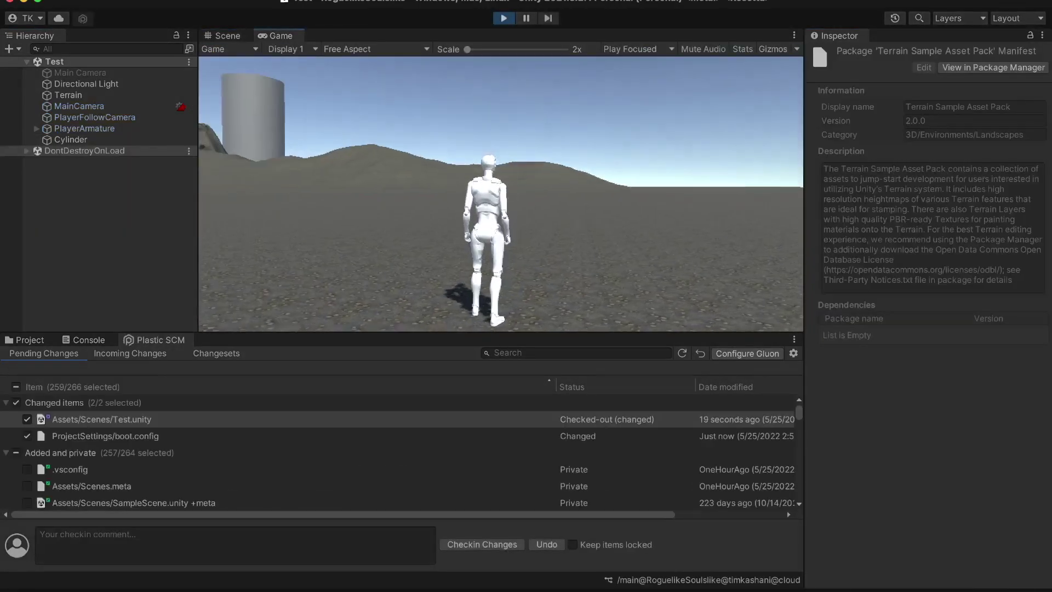
{"action": "key", "text": "w"}
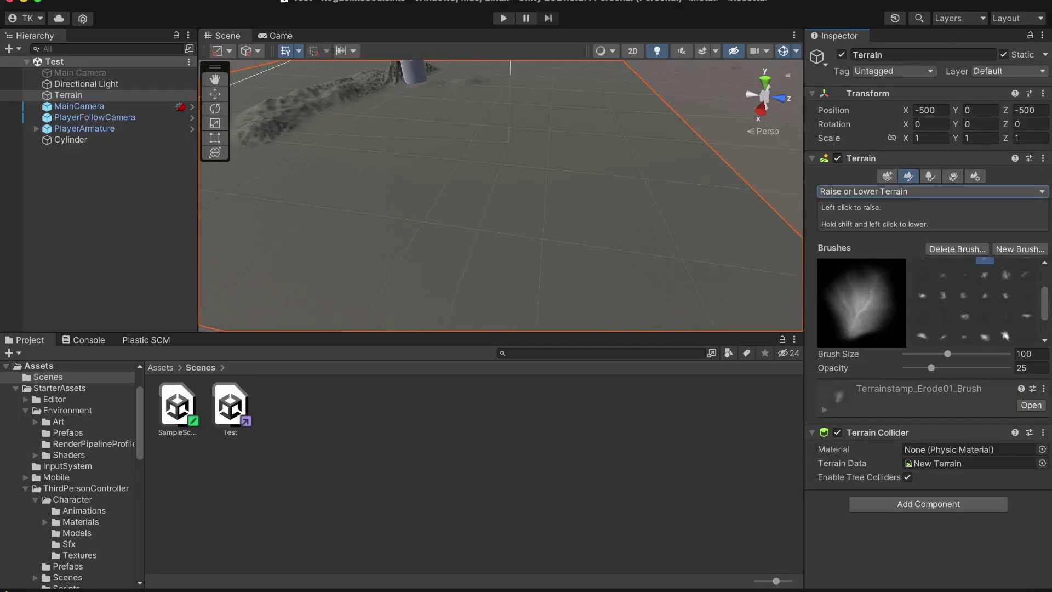
Stamp mountains onto the terrain, undoing one and placing a new one on the left.
{"action": "left_click", "coordinate": [943, 295]}
{"action": "left_click_drag", "start_coordinate": [932, 367], "coordinate": [973, 367]}
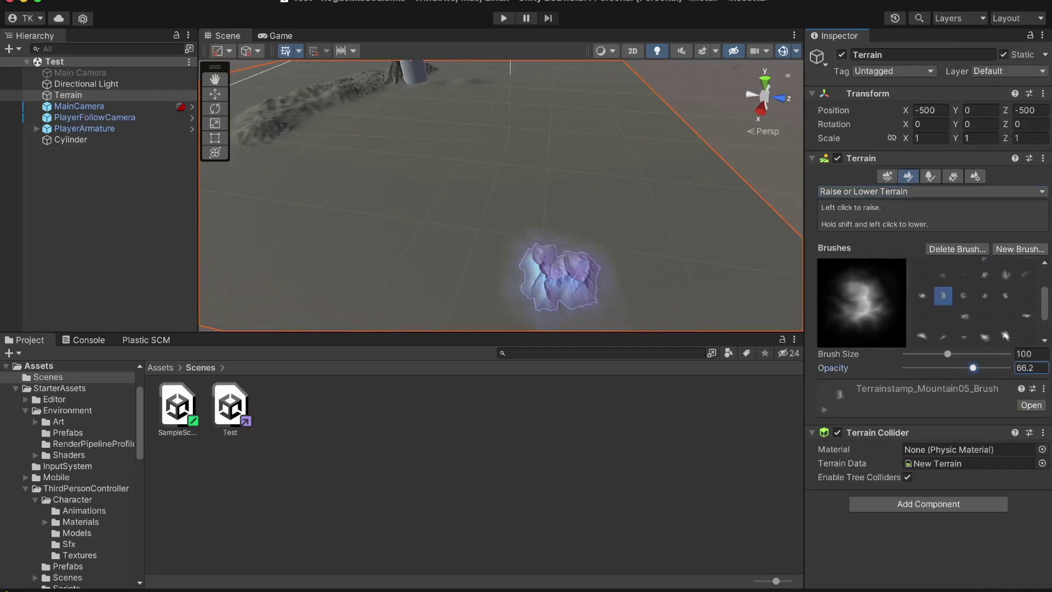
{"action": "mouse_move", "coordinate": [541, 258]}
{"action": "left_mouse_down"}
{"action": "mouse_move", "coordinate": [517, 223]}
{"action": "mouse_move", "coordinate": [650, 238]}
{"action": "left_mouse_up"}
{"action": "key", "text": "ctrl+z"}
{"action": "left_click_drag", "start_coordinate": [446, 176], "coordinate": [371, 230]}
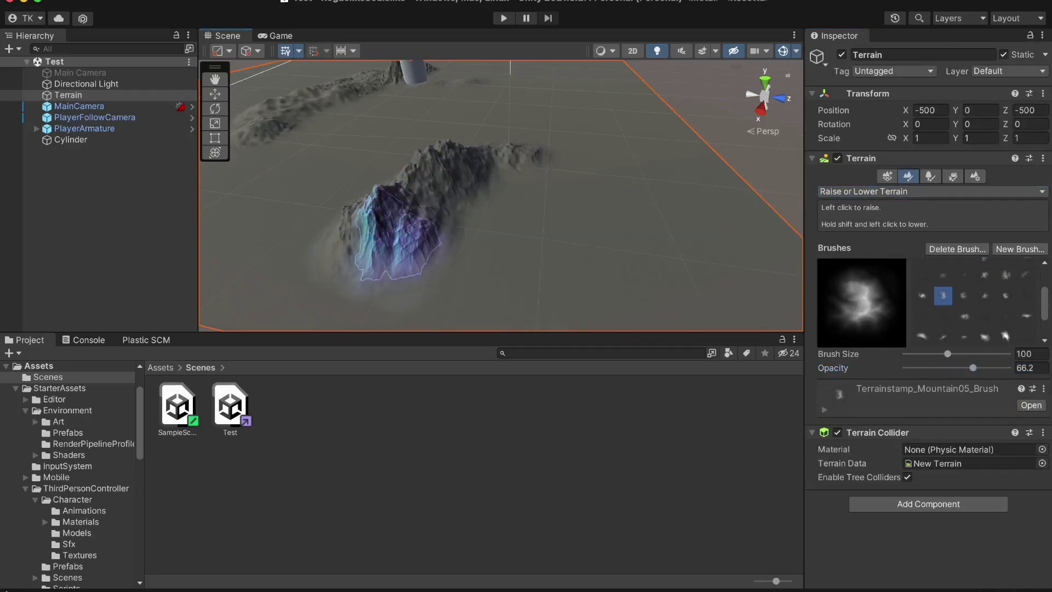
{"action": "mouse_move", "coordinate": [529, 176]}
{"action": "left_mouse_down", "text": "alt"}
{"action": "mouse_move", "coordinate": [493, 206]}
{"action": "mouse_move", "coordinate": [541, 183]}
{"action": "left_mouse_up", "text": "alt"}
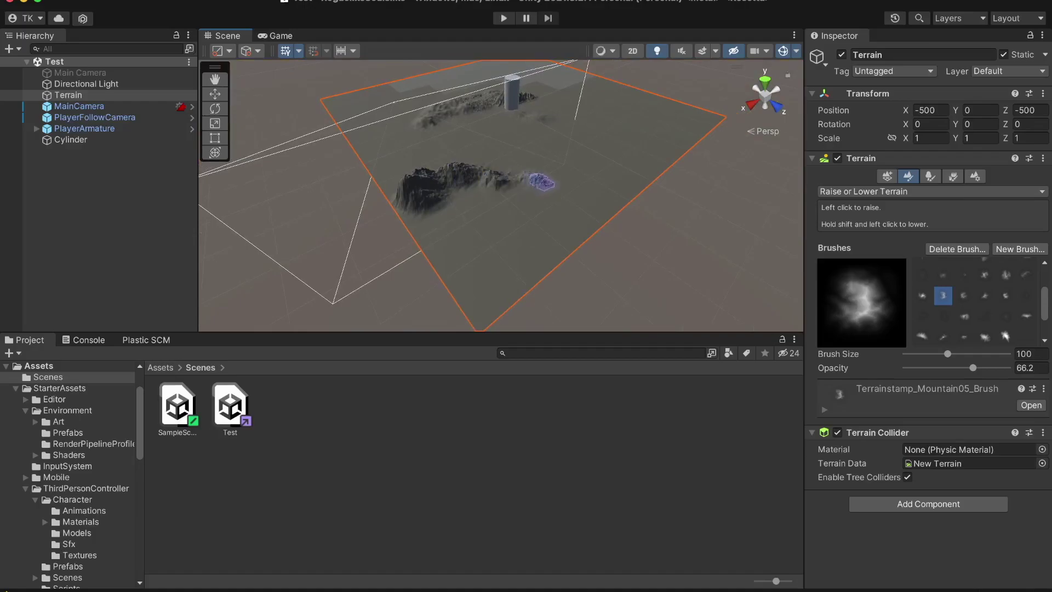
{"action": "scroll", "coordinate": [539, 189], "scroll_direction": "up", "scroll_amount": 5}
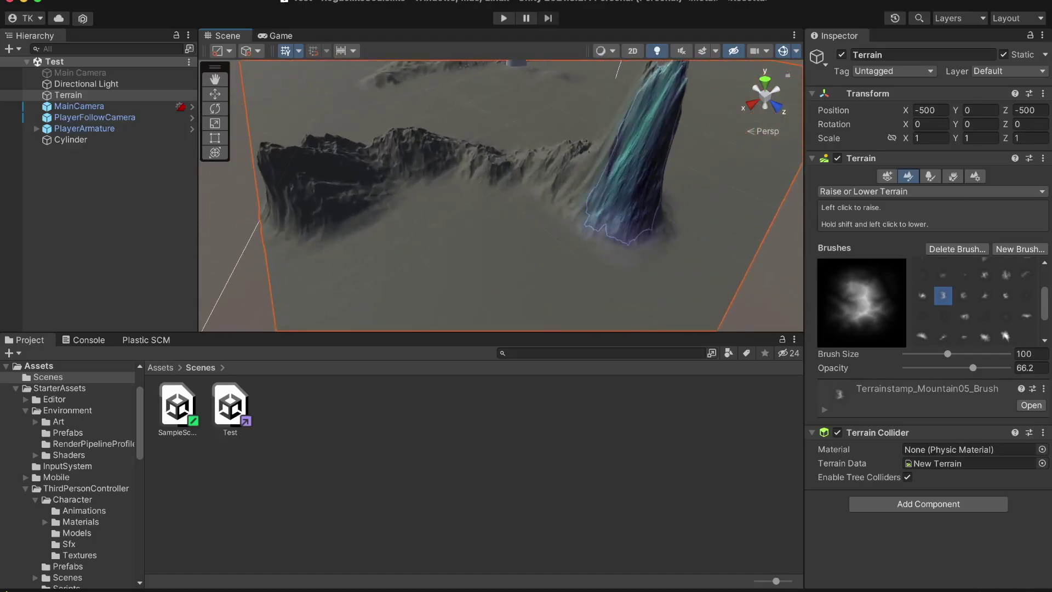
{"action": "left_click_drag", "start_coordinate": [538, 189], "coordinate": [567, 209], "text": "alt"}
{"action": "scroll", "coordinate": [568, 210], "scroll_direction": "down", "scroll_amount": 5}
Raise a tall central peak and flatten it into a plateau with Set Height at 50.
{"action": "left_click", "coordinate": [923, 271]}
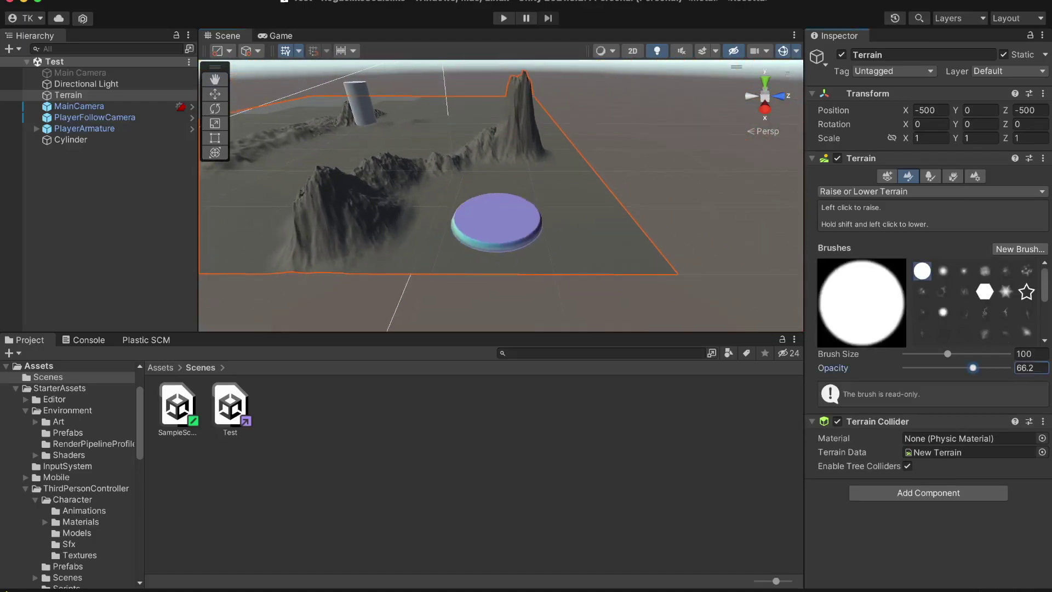
{"action": "left_click", "coordinate": [530, 165]}
{"action": "left_click", "coordinate": [931, 191]}
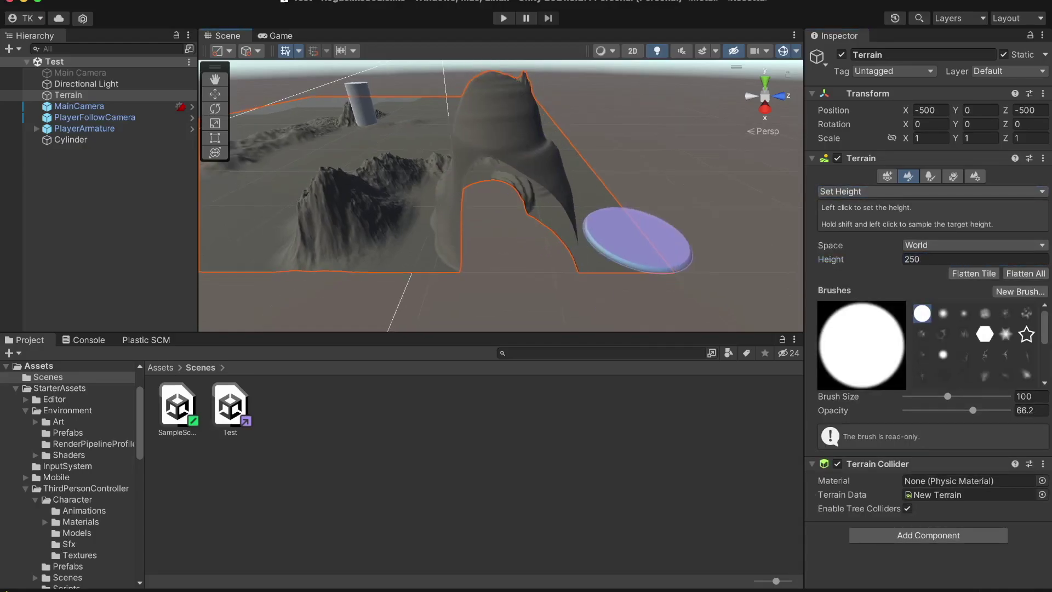
{"action": "type", "text": "50"}
{"action": "mouse_move", "coordinate": [513, 218]}
{"action": "left_mouse_down"}
{"action": "mouse_move", "coordinate": [489, 217]}
{"action": "mouse_move", "coordinate": [559, 220]}
{"action": "left_mouse_up"}
{"action": "right_click_drag", "start_coordinate": [502, 206], "coordinate": [403, 193]}
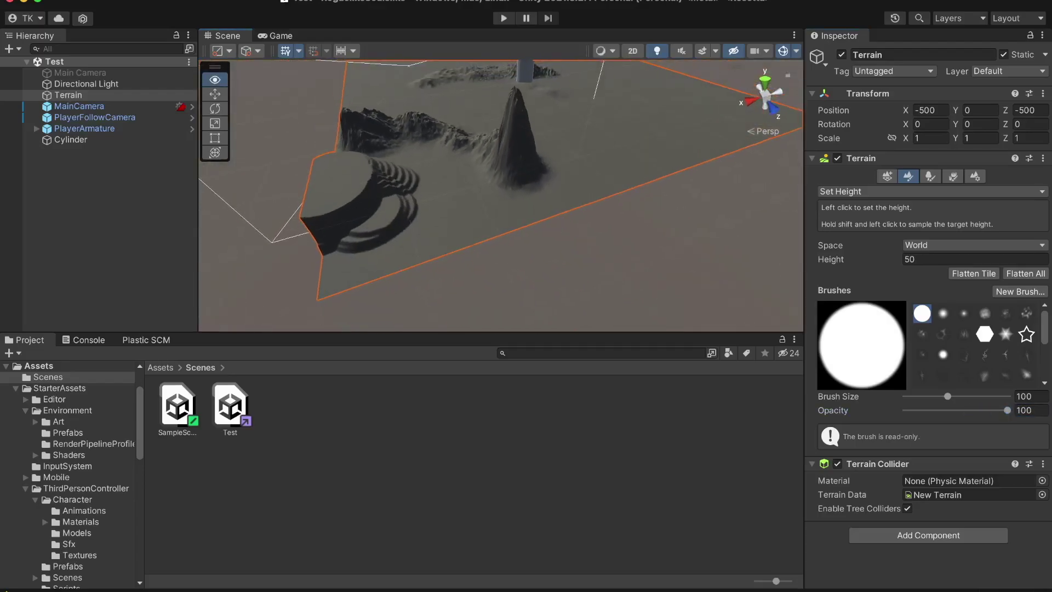
{"action": "left_click_drag", "start_coordinate": [400, 191], "coordinate": [417, 196]}
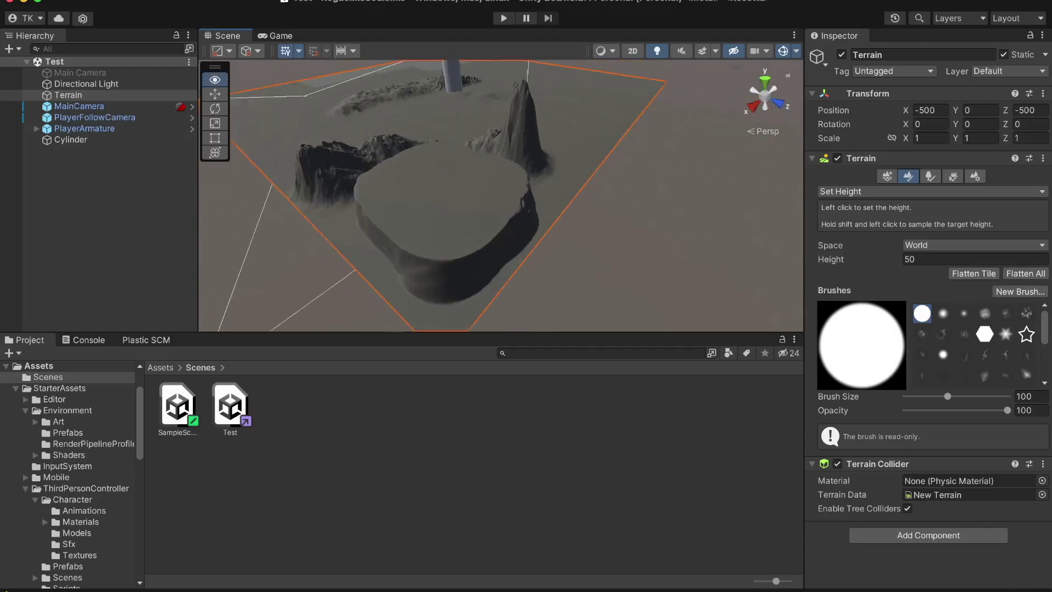
{"action": "right_click_drag", "start_coordinate": [432, 152], "coordinate": [556, 189]}
{"action": "right_click_drag", "start_coordinate": [432, 210], "coordinate": [469, 164]}
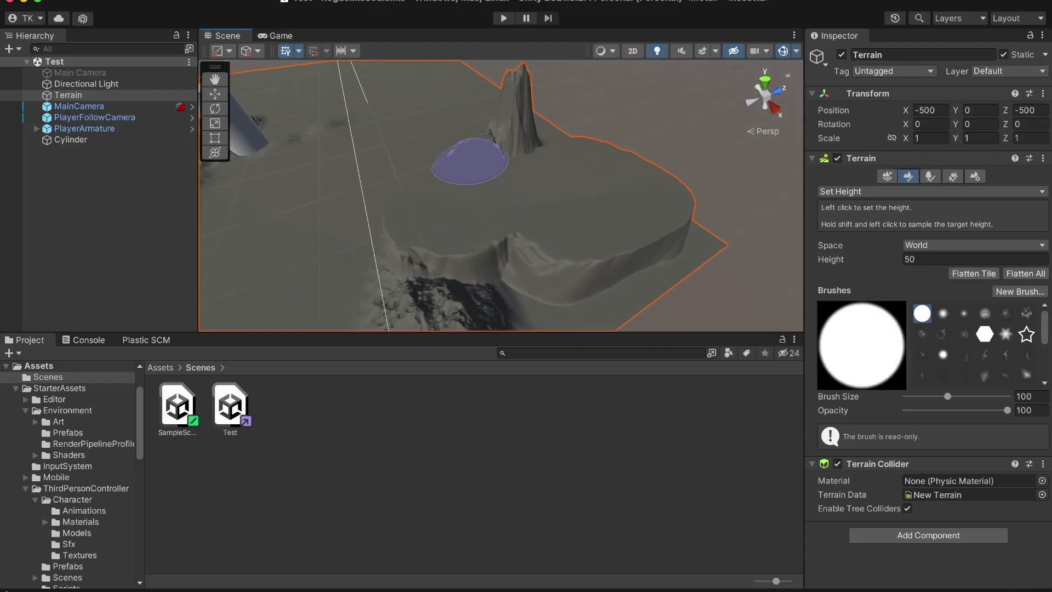
{"action": "mouse_move", "coordinate": [505, 282]}
{"action": "right_mouse_down"}
{"action": "mouse_move", "coordinate": [509, 329]}
{"action": "mouse_move", "coordinate": [476, 230]}
{"action": "mouse_move", "coordinate": [452, 197]}
{"action": "mouse_move", "coordinate": [510, 197]}
{"action": "mouse_move", "coordinate": [282, 199]}
{"action": "mouse_move", "coordinate": [370, 214]}
{"action": "right_mouse_up"}
Return to Raise or Lower with a mountain stamp brush and reselect the terrain.
{"action": "left_click", "coordinate": [931, 191]}
{"action": "left_click", "coordinate": [965, 268]}
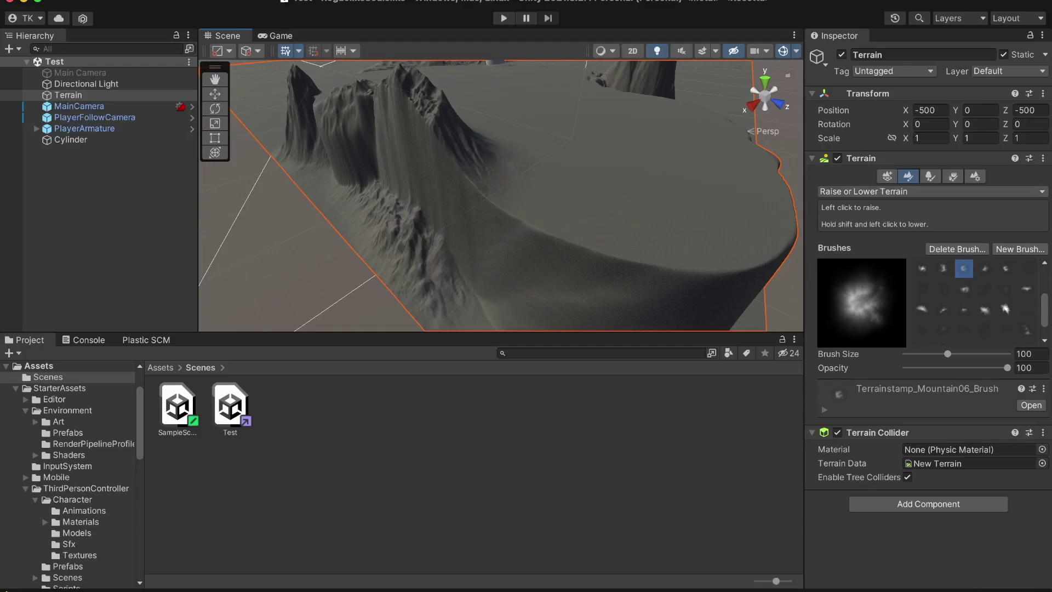
{"action": "key", "text": "shift+d"}
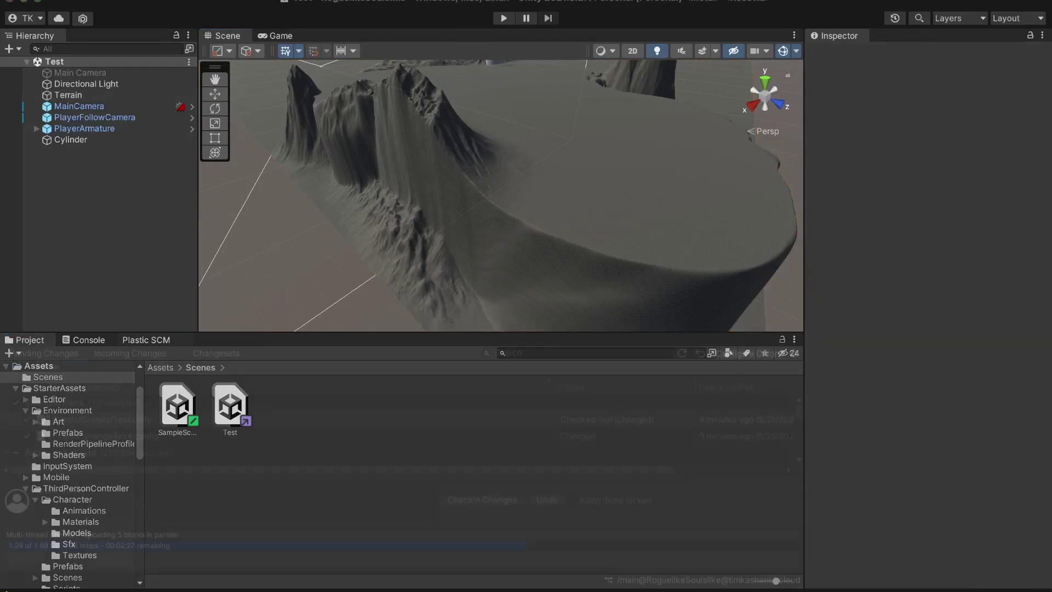
{"action": "mouse_move", "coordinate": [503, 198]}
{"action": "right_mouse_down"}
{"action": "mouse_move", "coordinate": [556, 188]}
{"action": "mouse_move", "coordinate": [510, 206]}
{"action": "right_mouse_up"}
{"action": "left_click", "coordinate": [534, 190]}
{"action": "scroll", "coordinate": [557, 188], "scroll_direction": "up", "scroll_amount": 3}
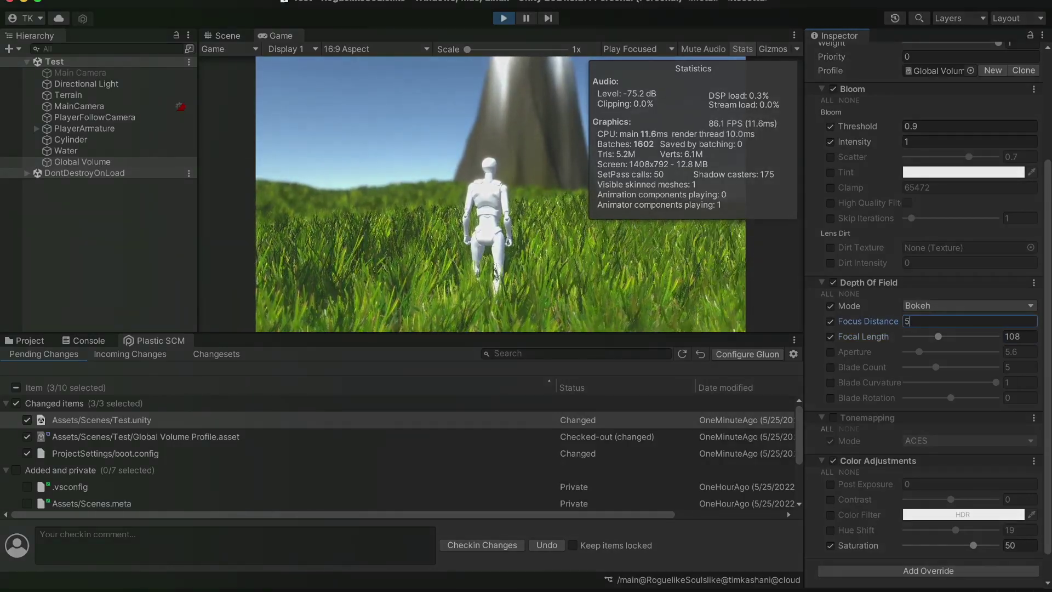
Enable the depth of field aperture override and push it to maximum.
{"action": "left_click", "coordinate": [831, 352]}
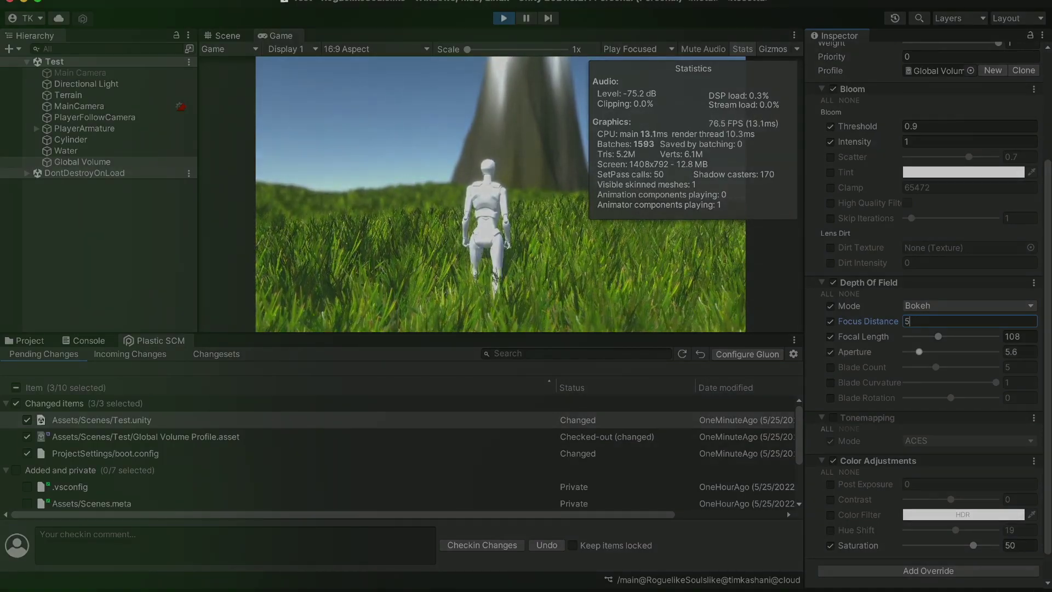
{"action": "mouse_move", "coordinate": [919, 352]}
{"action": "left_mouse_down"}
{"action": "mouse_move", "coordinate": [997, 351]}
{"action": "mouse_move", "coordinate": [919, 352]}
{"action": "left_mouse_up"}
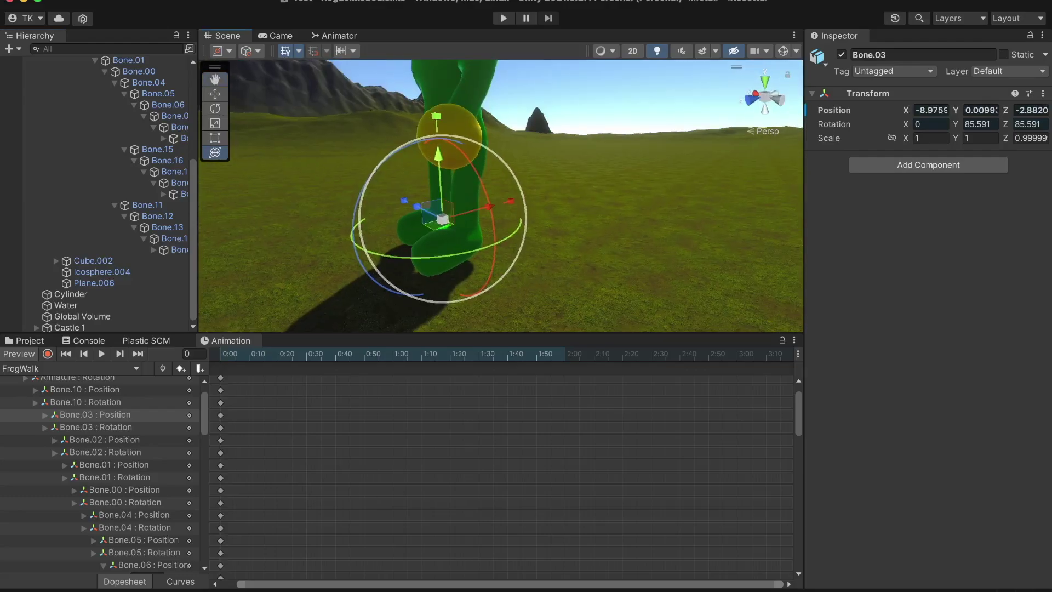
Rotate Bone.03 to tilt the frog's body and test a Leg.R rotation for the walk clip.
{"action": "left_click_drag", "start_coordinate": [359, 206], "coordinate": [493, 240]}
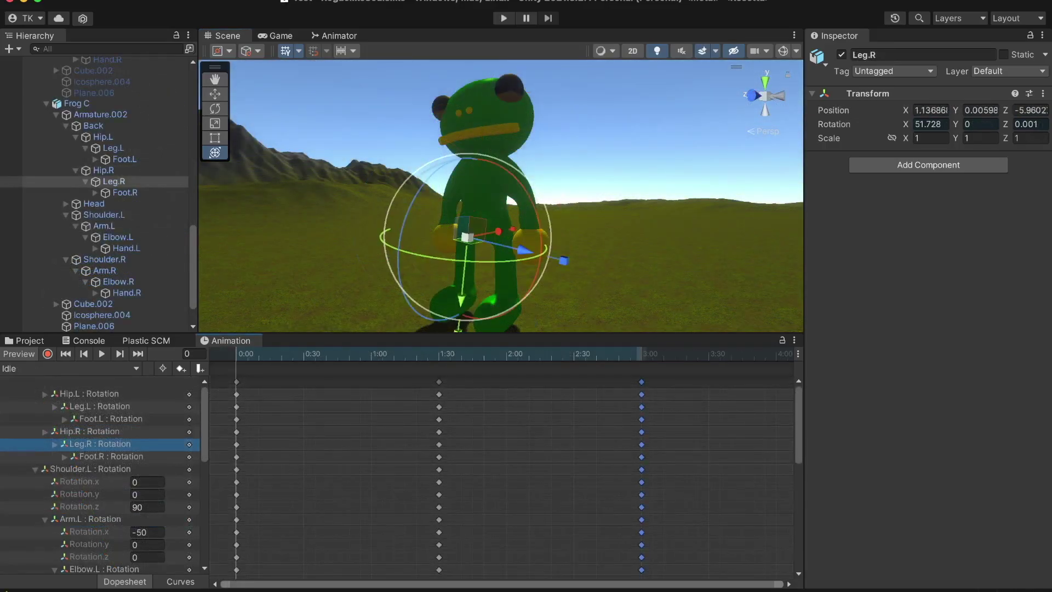
{"action": "left_click_drag", "start_coordinate": [386, 238], "coordinate": [416, 284]}
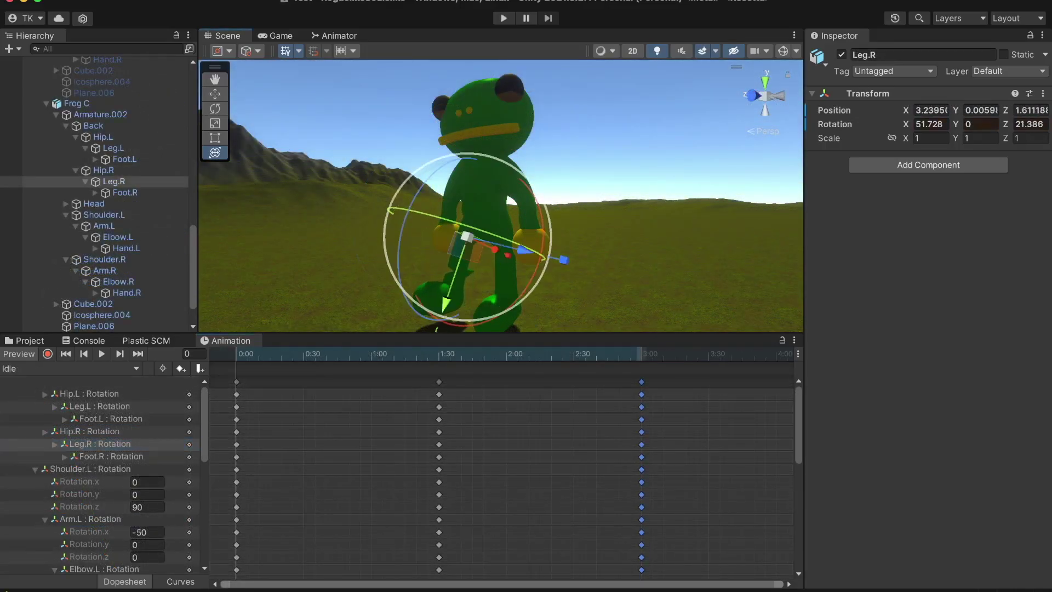